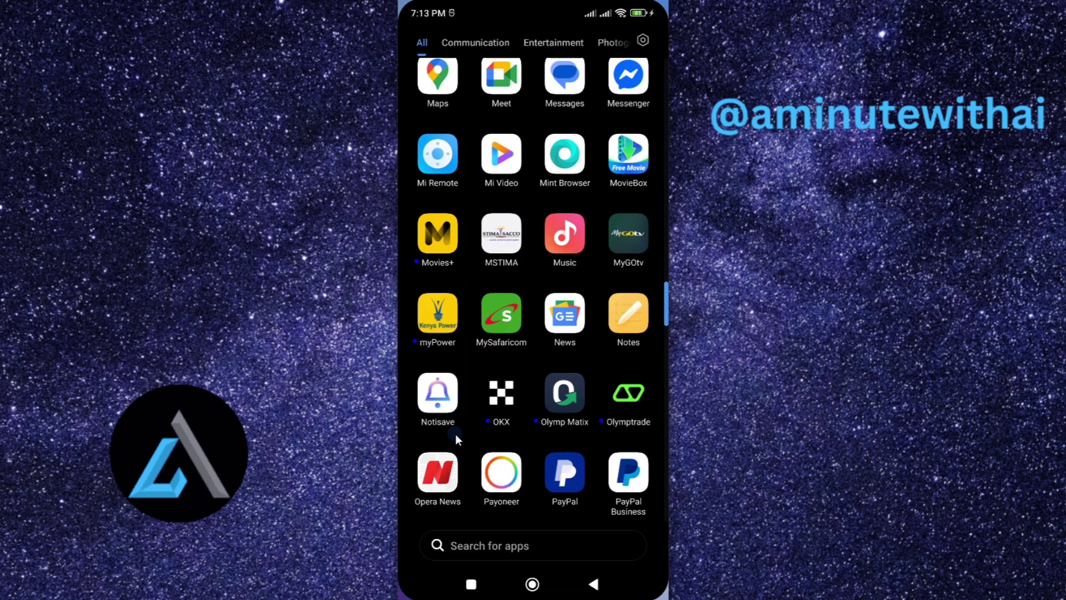
Return to the home screen's second page and launch Settings.
left_click(435, 397)
left_click(532, 585)
left_click_drag(556, 181, 395, 192)
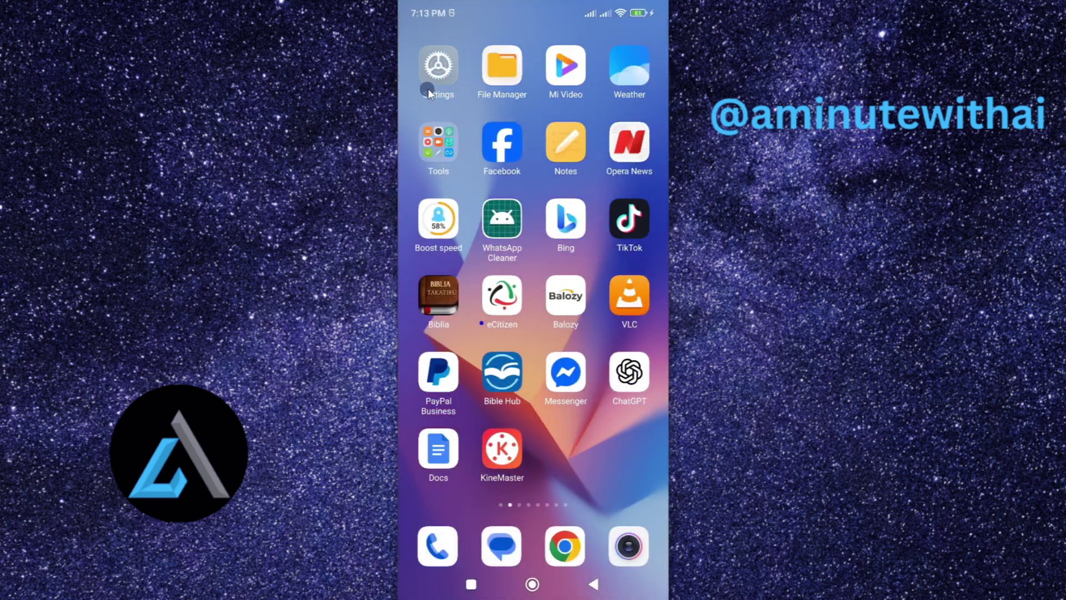
left_click(428, 90)
Scroll down the main Settings list and open the Apps page.
left_click_drag(528, 397, 533, 148)
left_click_drag(541, 354, 562, 178)
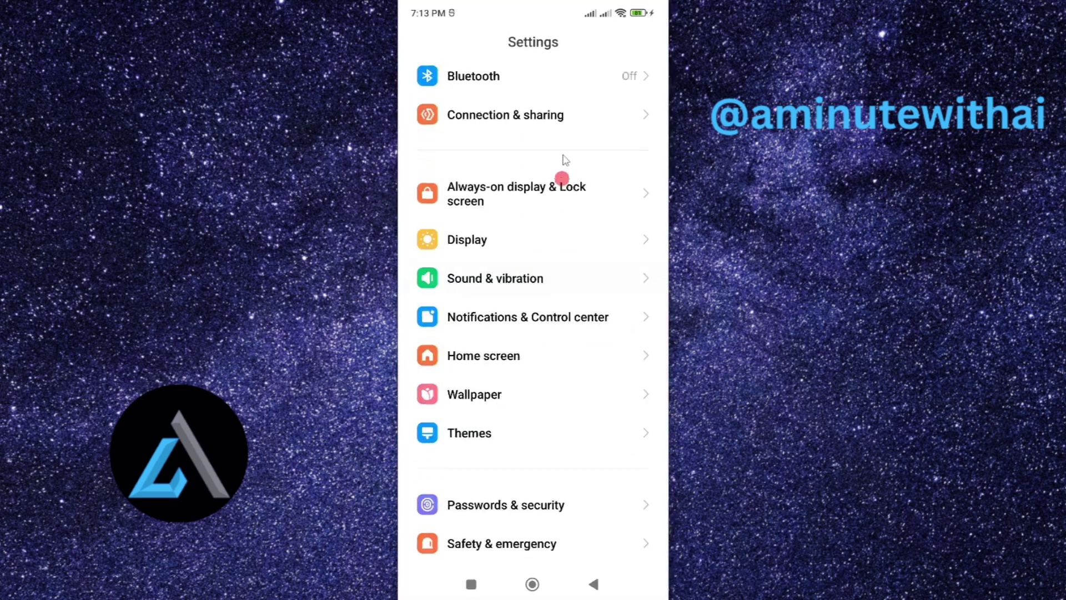
left_click_drag(528, 443, 534, 196)
left_click(485, 281)
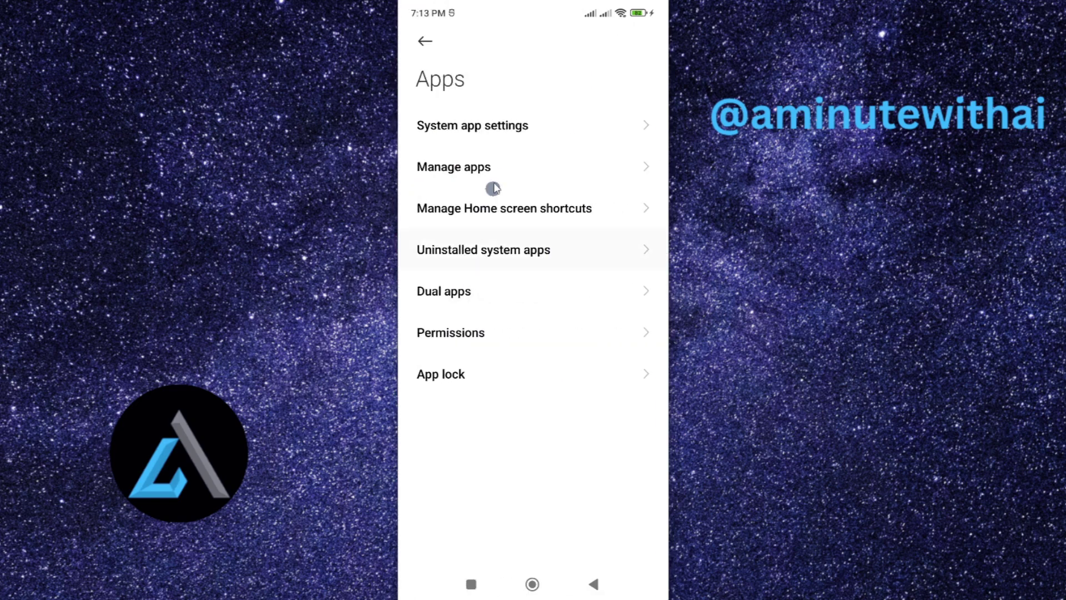
left_click(529, 167)
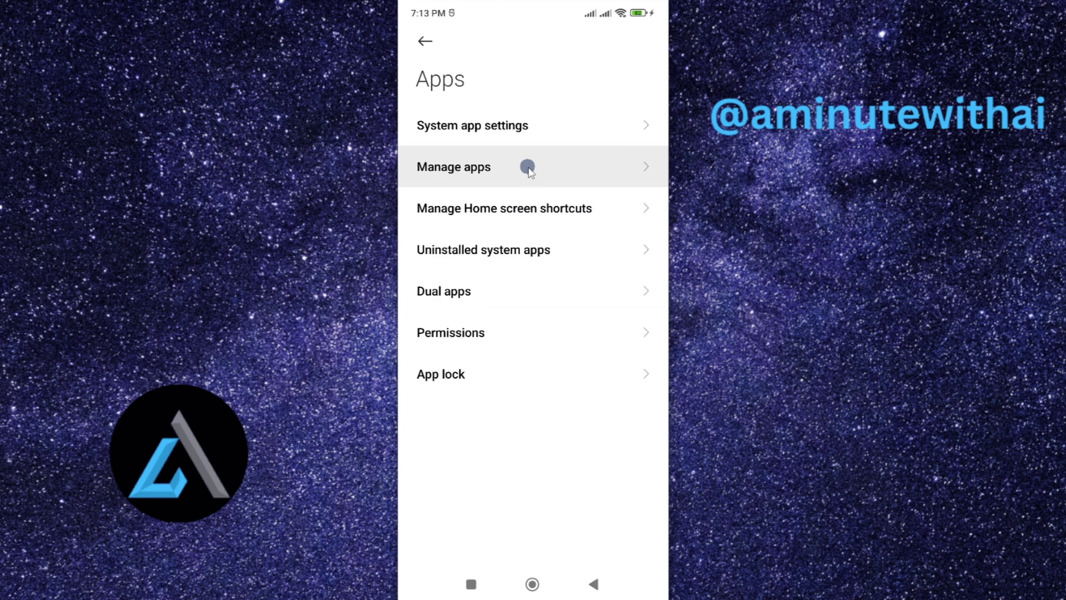
In Manage apps, search 'Notisa' and open Notisave's App info page.
left_click(527, 167)
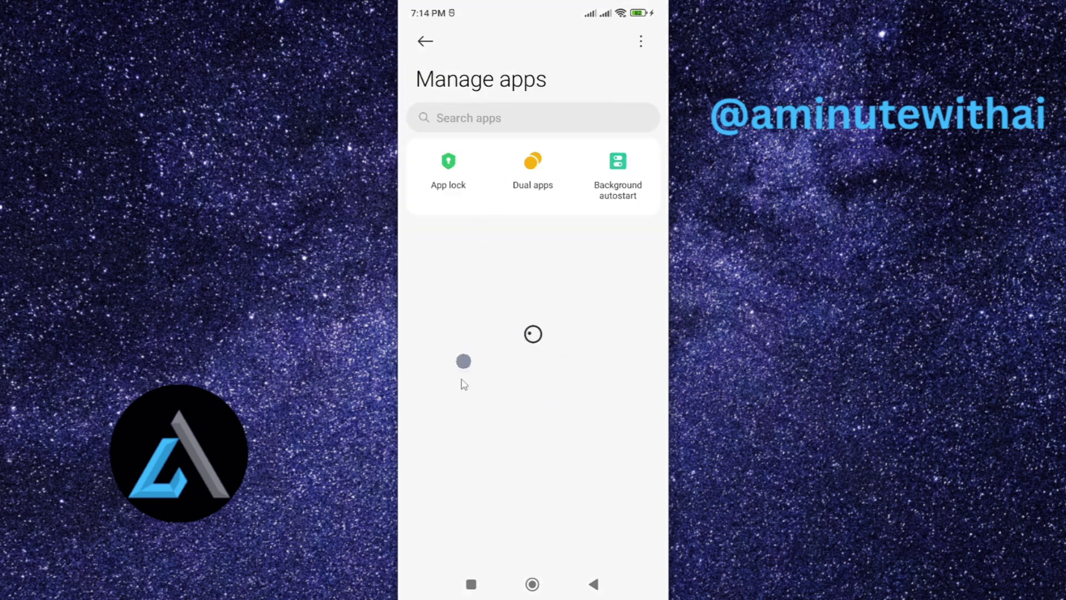
left_click_drag(595, 483, 599, 215)
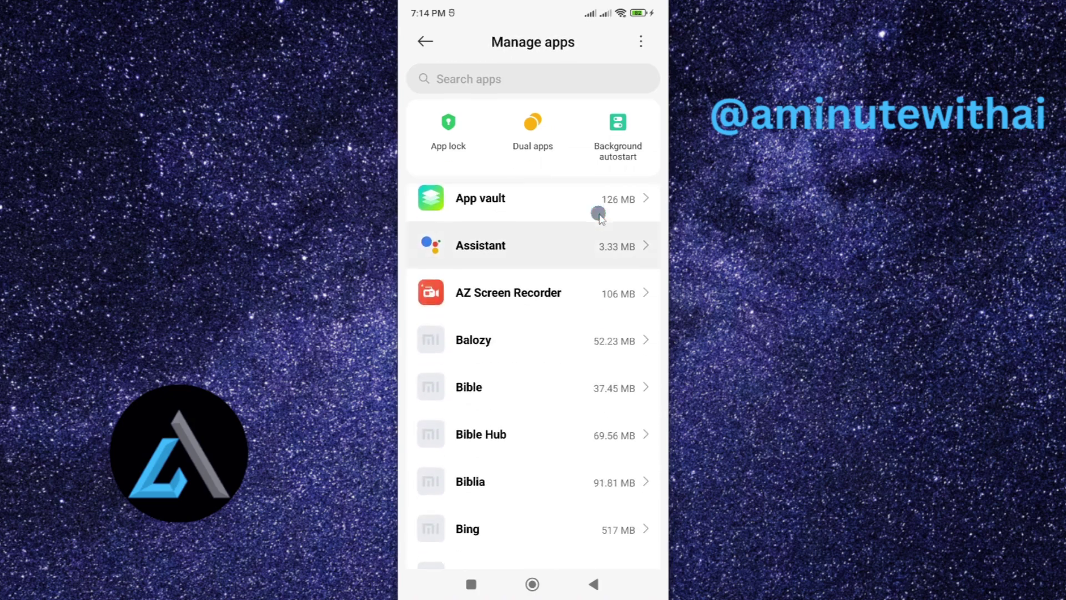
left_click_drag(568, 483, 581, 178)
left_click_drag(609, 505, 605, 241)
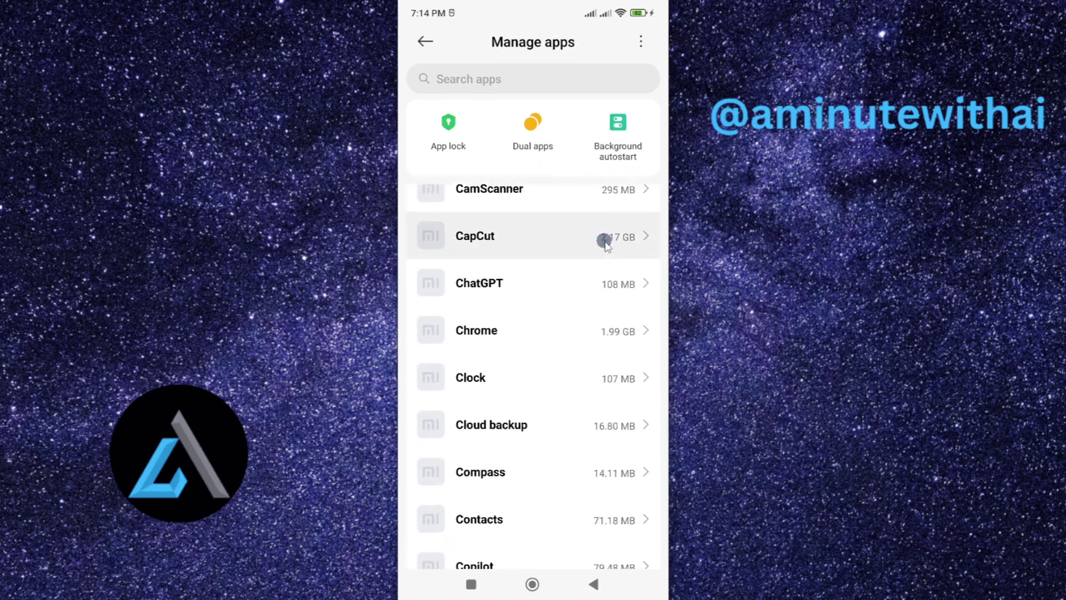
left_click_drag(550, 444, 528, 139)
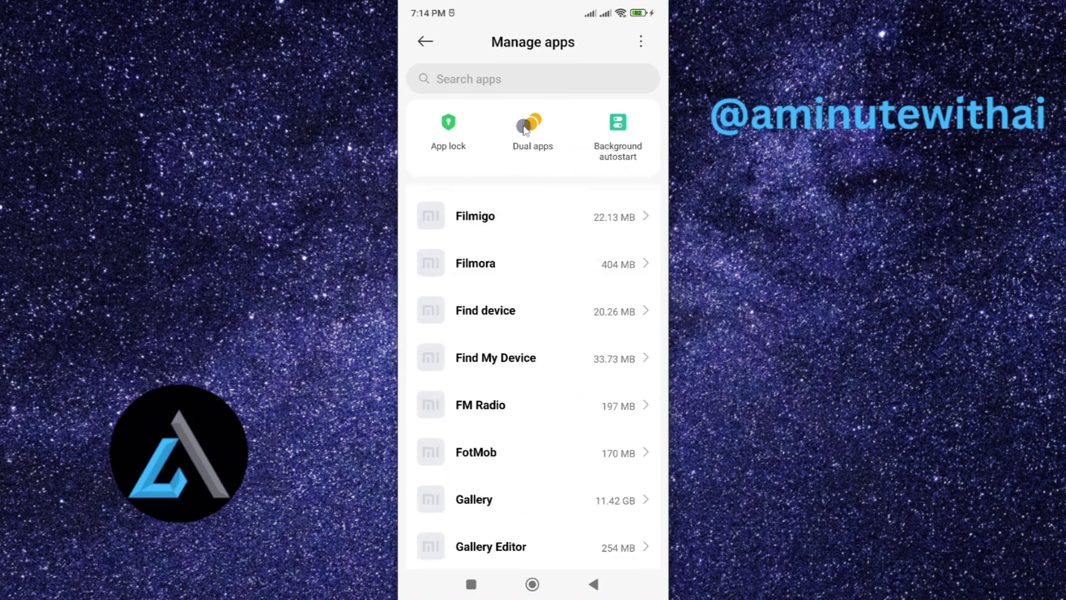
left_click(517, 79)
type("Notisa")
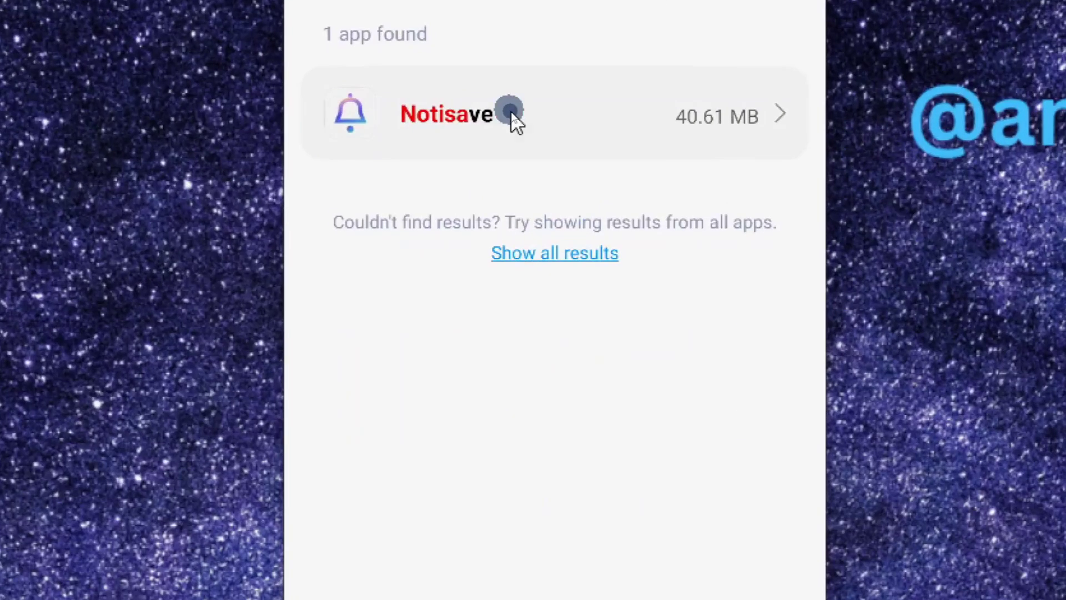
left_click(511, 111)
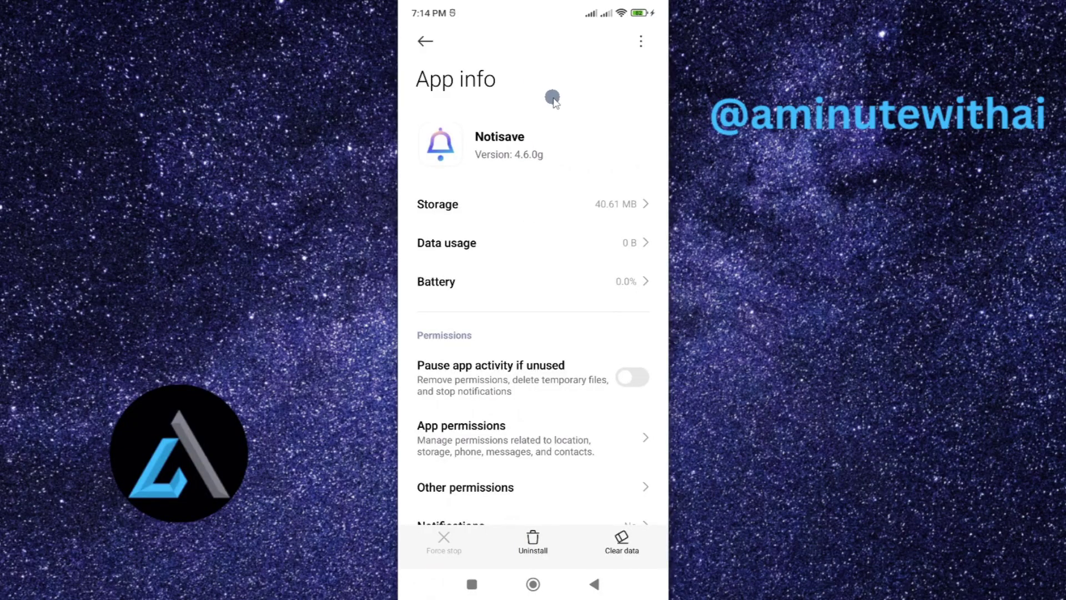
left_click(533, 584)
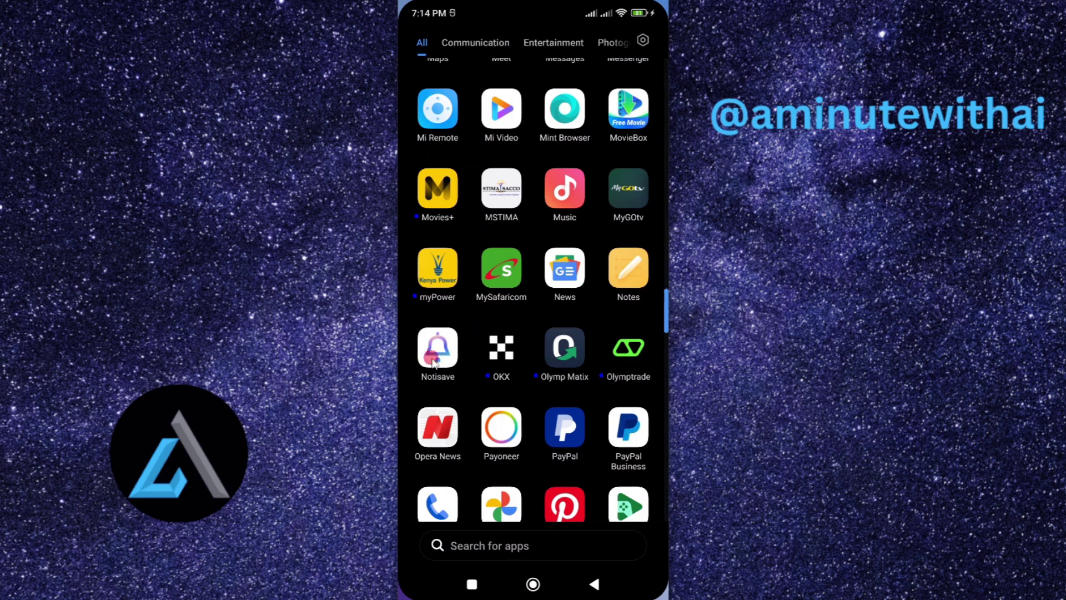
left_click(435, 361)
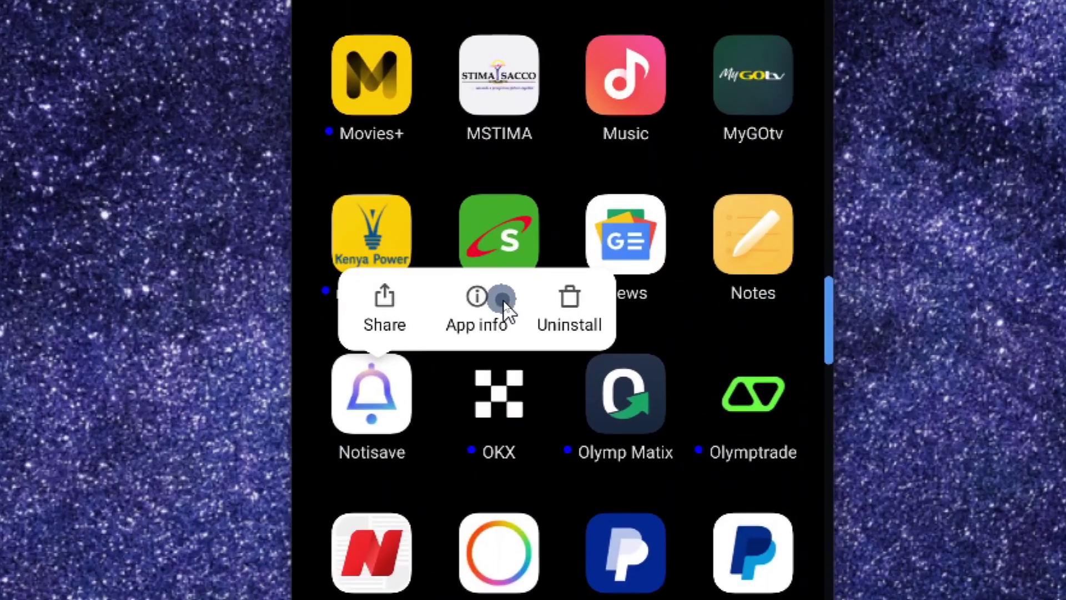
left_click(492, 301)
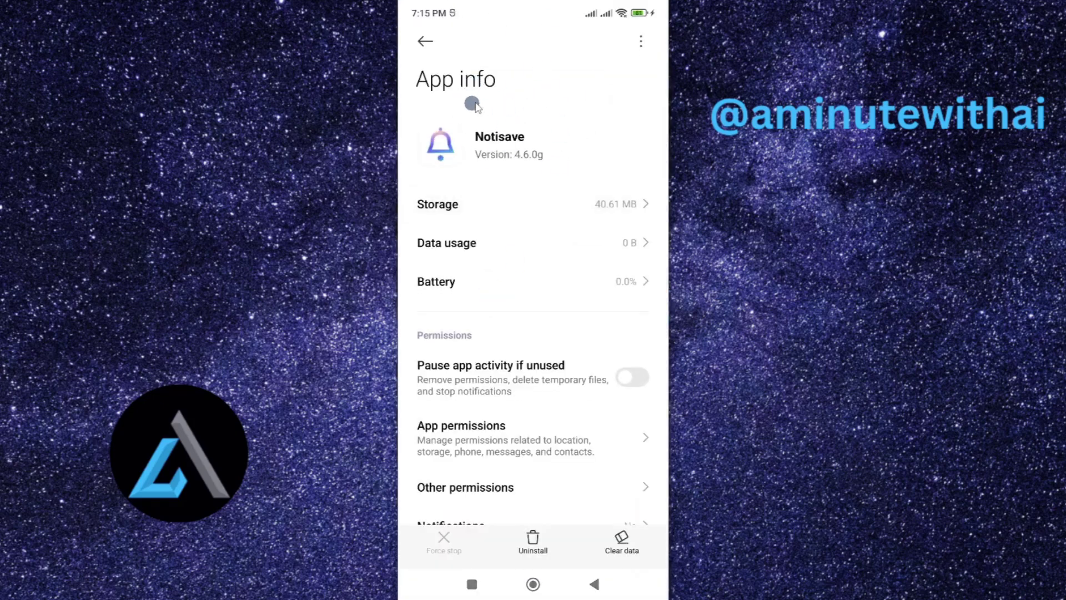
left_click_drag(587, 488, 588, 311)
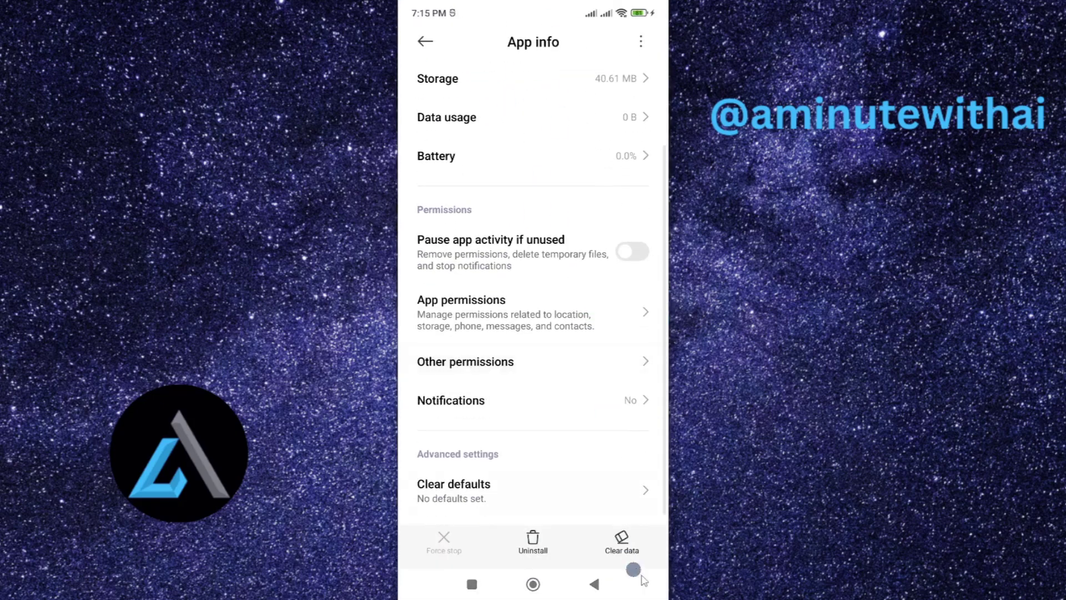
Clear only Notisave's cache from its Storage page, leaving 0 B cache.
left_click(472, 79)
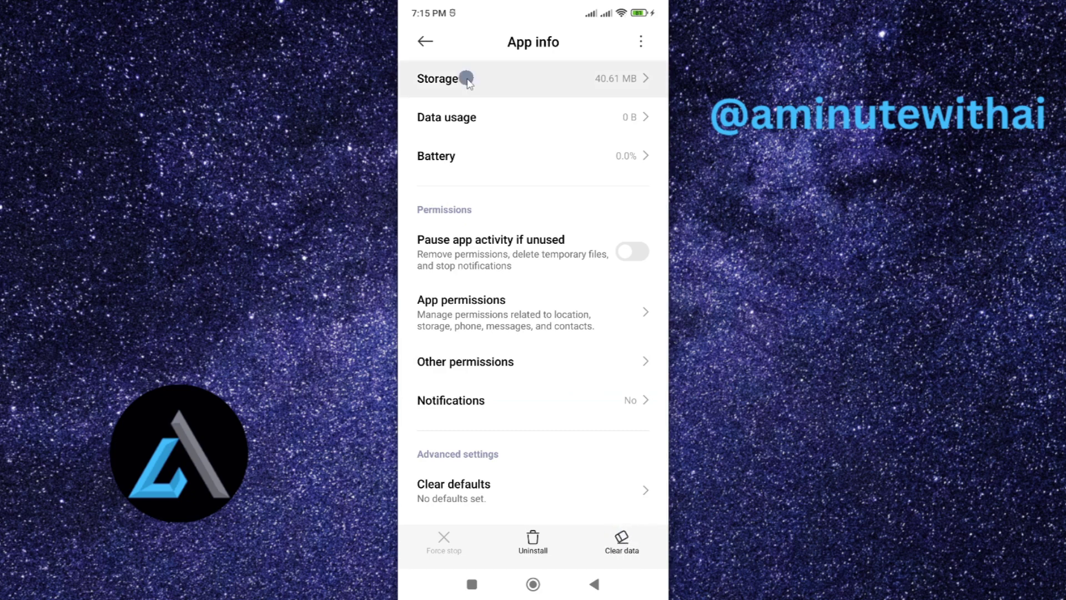
left_click(562, 248)
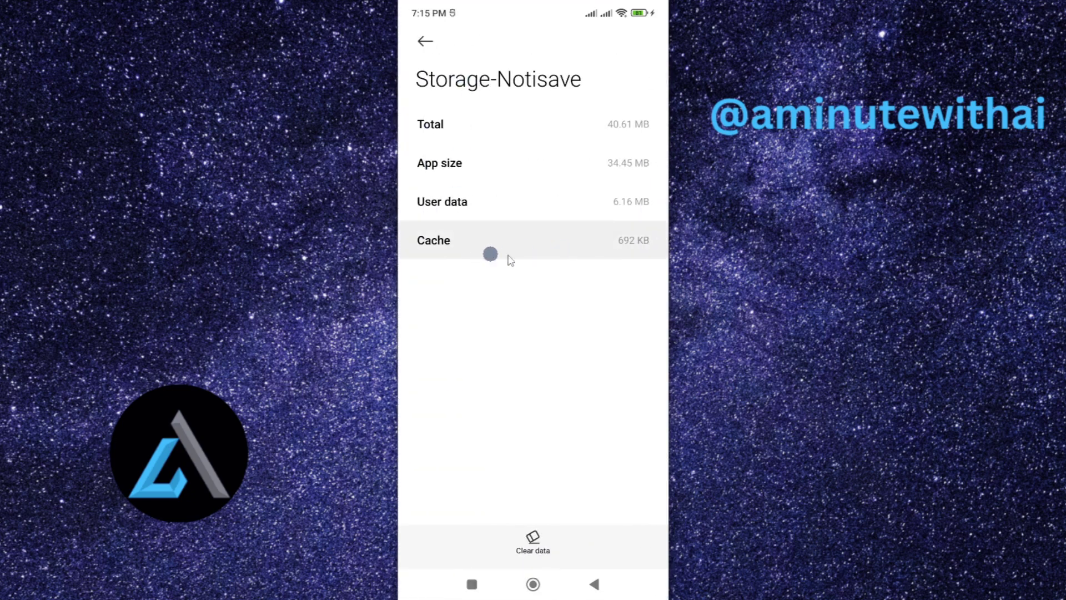
left_click(466, 251)
left_click_drag(466, 253, 556, 545)
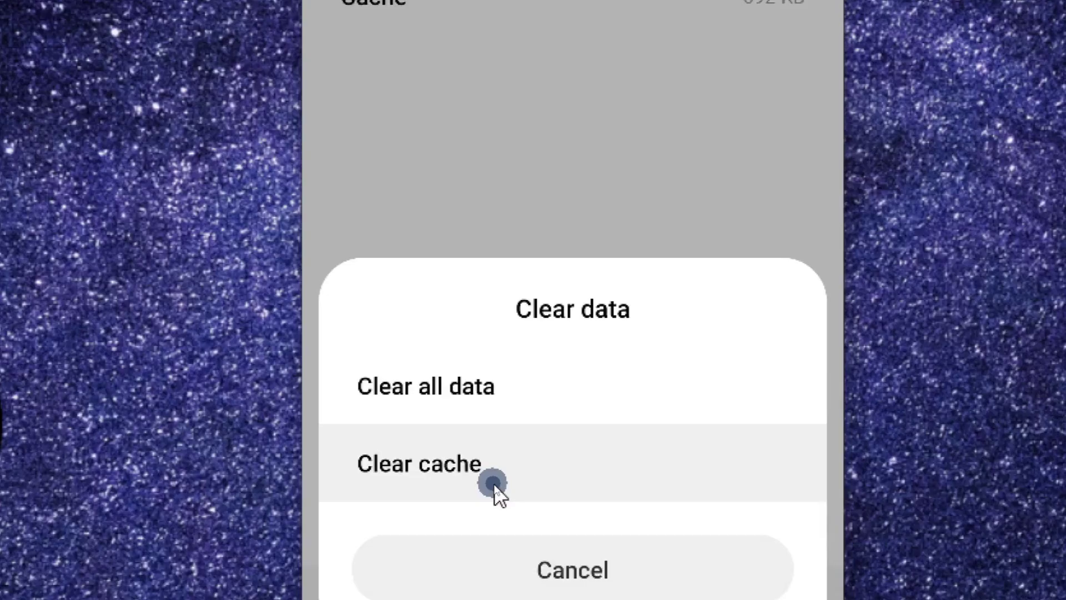
left_click(490, 485)
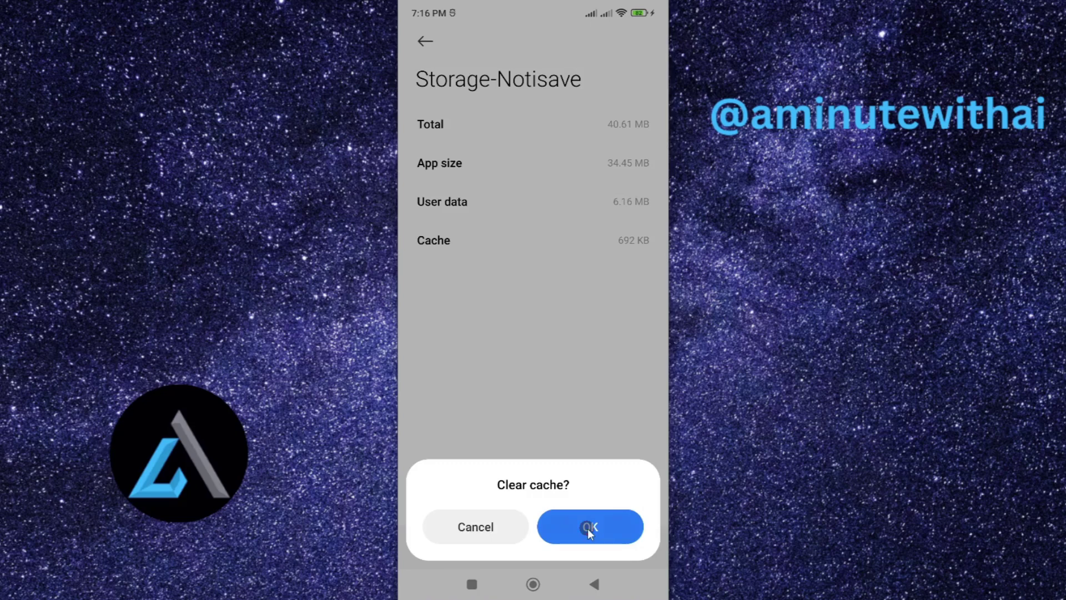
left_click(587, 528)
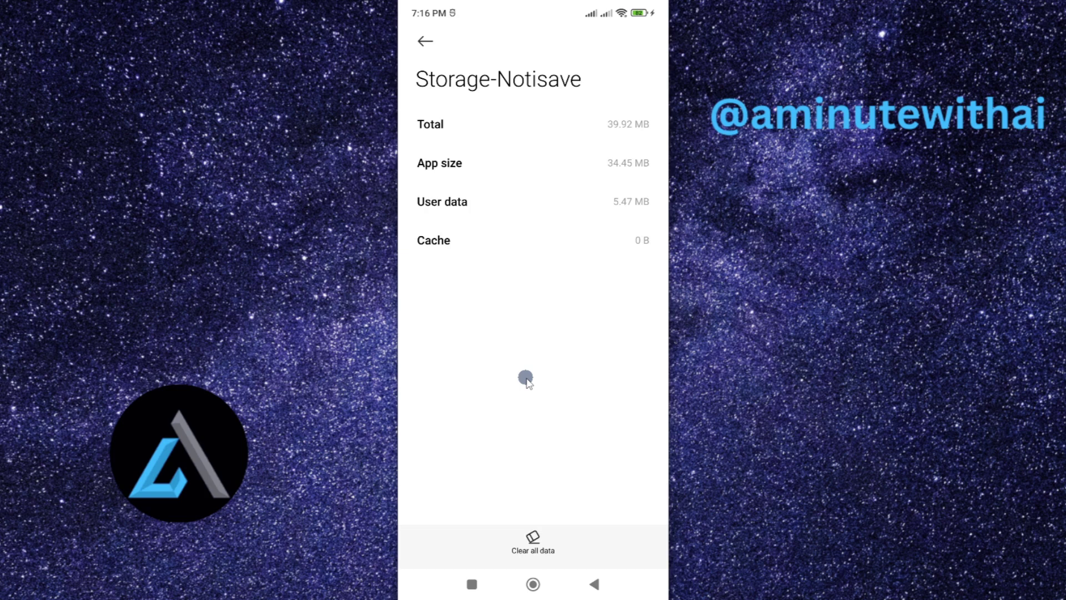
Clear all of Notisave's data and confirm in the Delete all data? dialog.
left_click(534, 541)
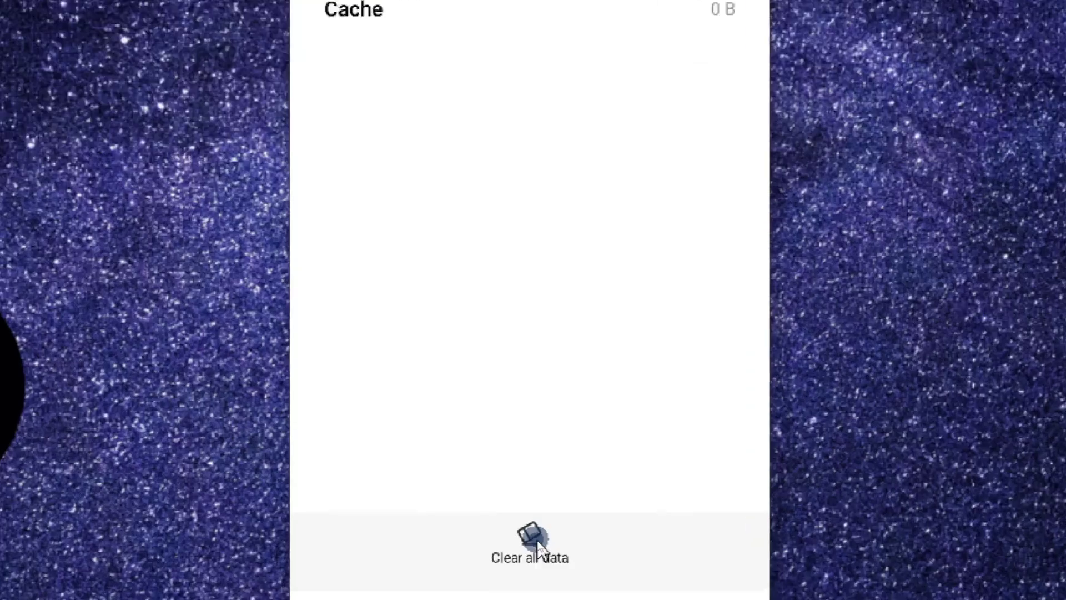
left_click(538, 541)
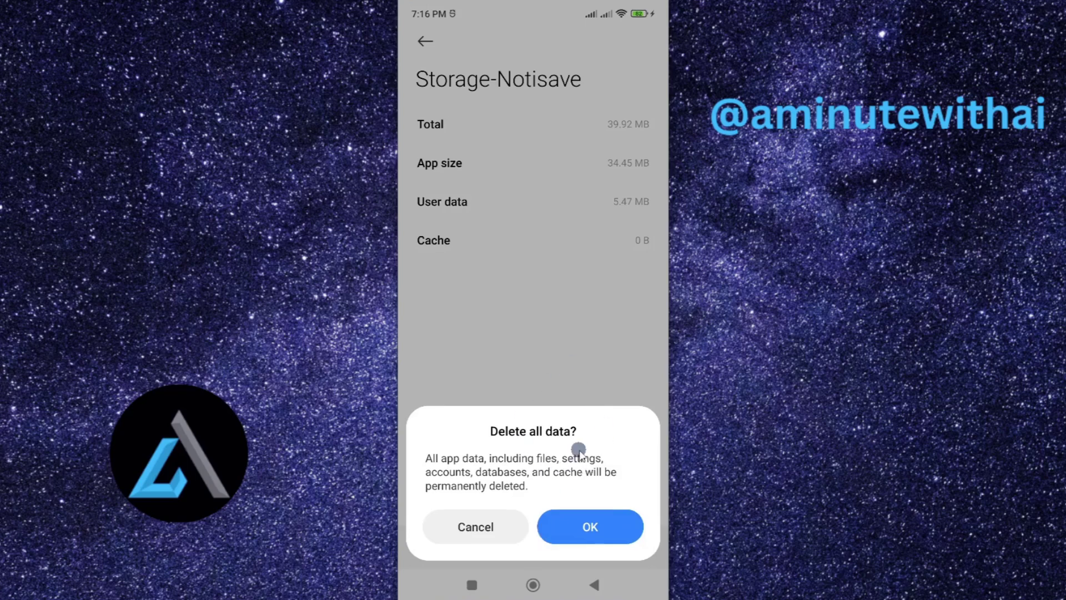
left_click(584, 523)
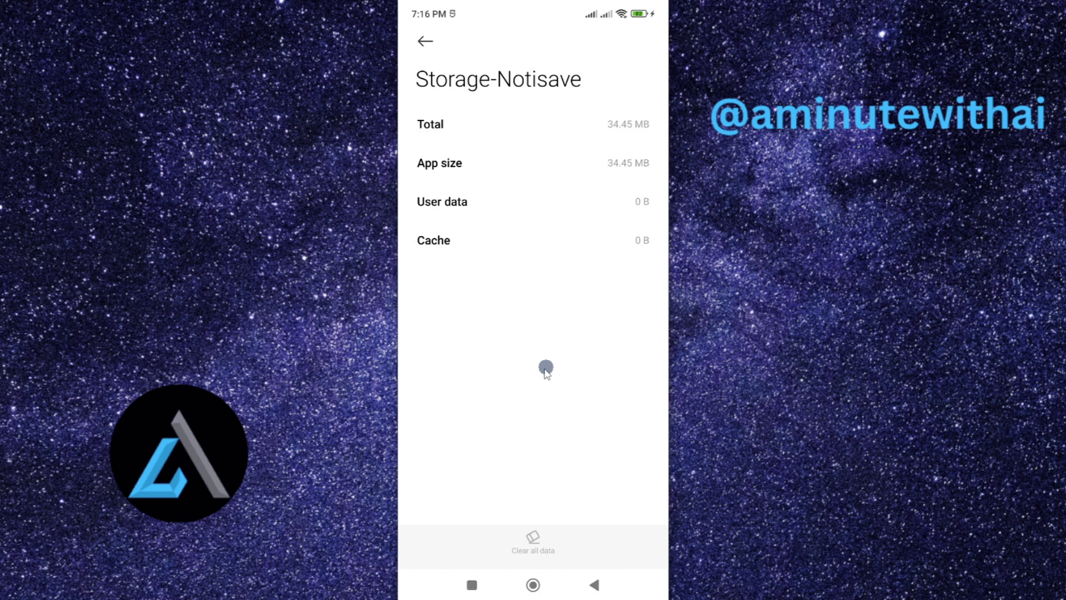
Return to the home screen and launch Google Play Store.
left_click(533, 585)
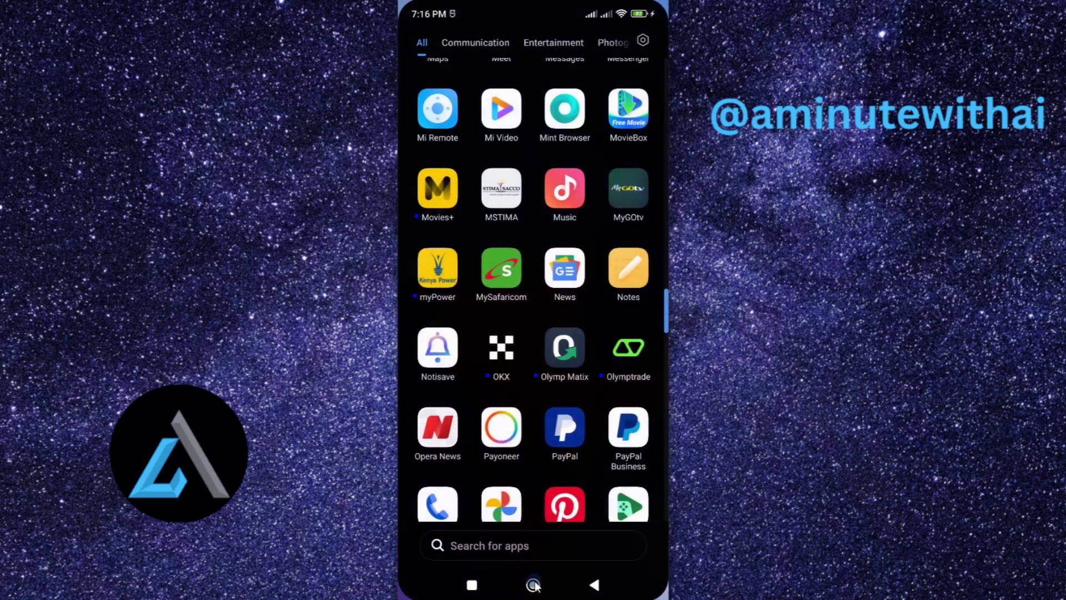
left_click(534, 584)
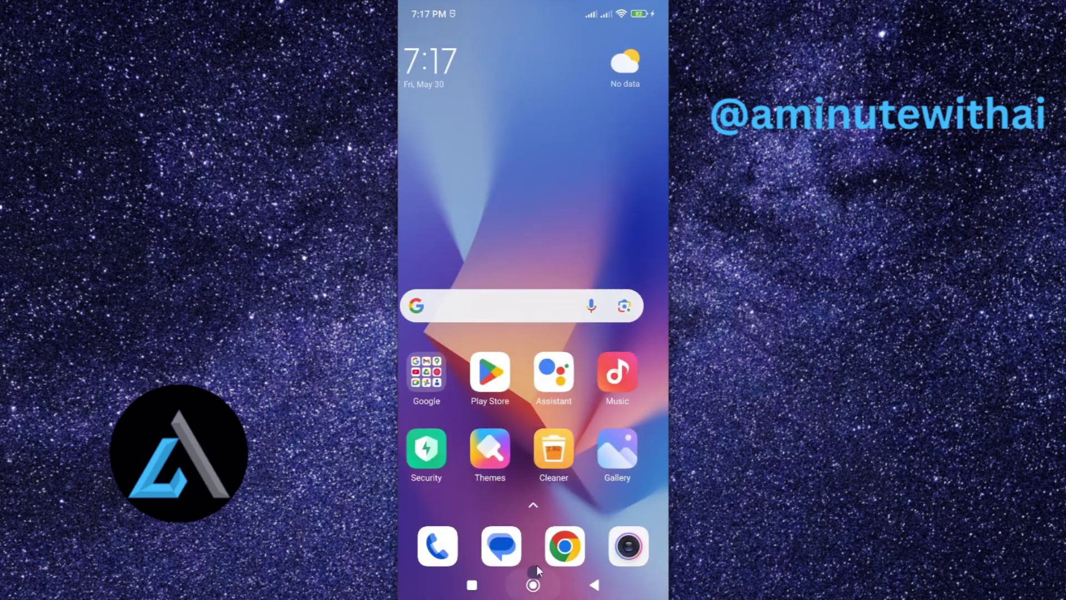
left_click(507, 383)
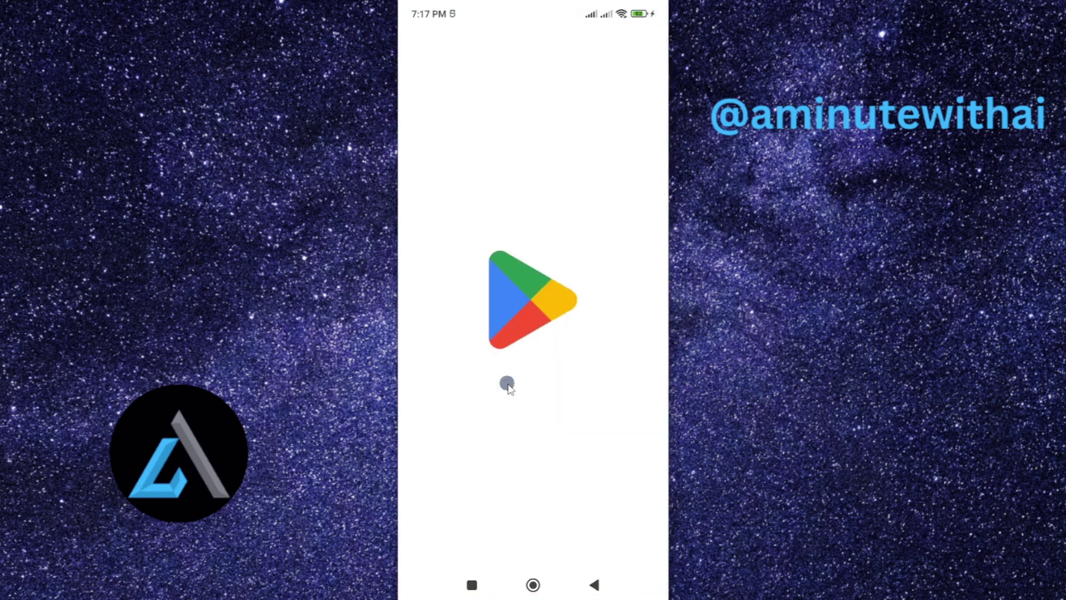
Search the Play Store for 'Notisave' and open its listing to check for updates.
left_click(623, 540)
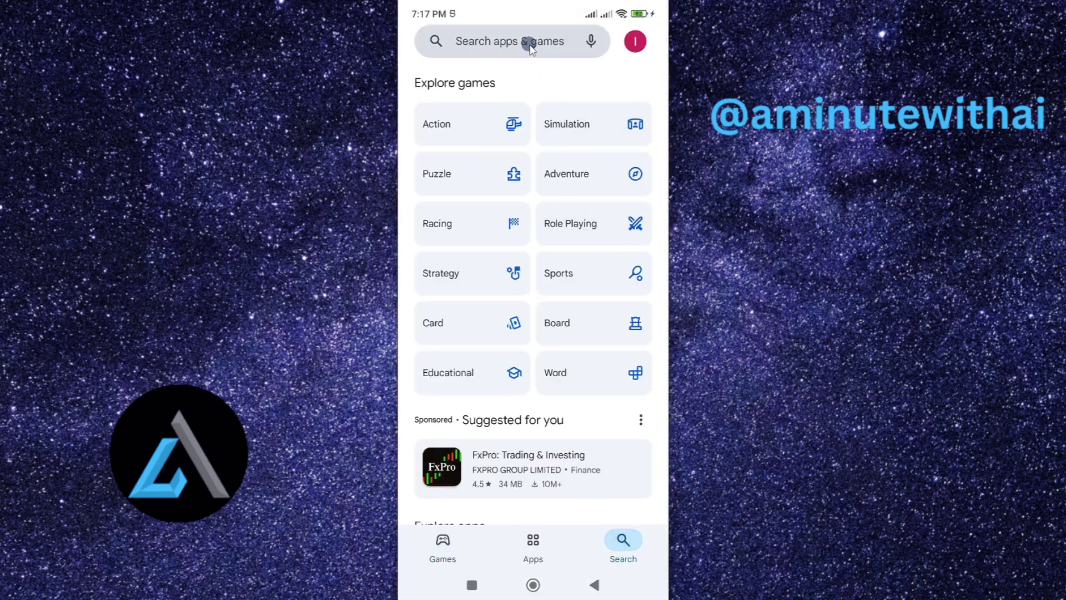
left_click(529, 42)
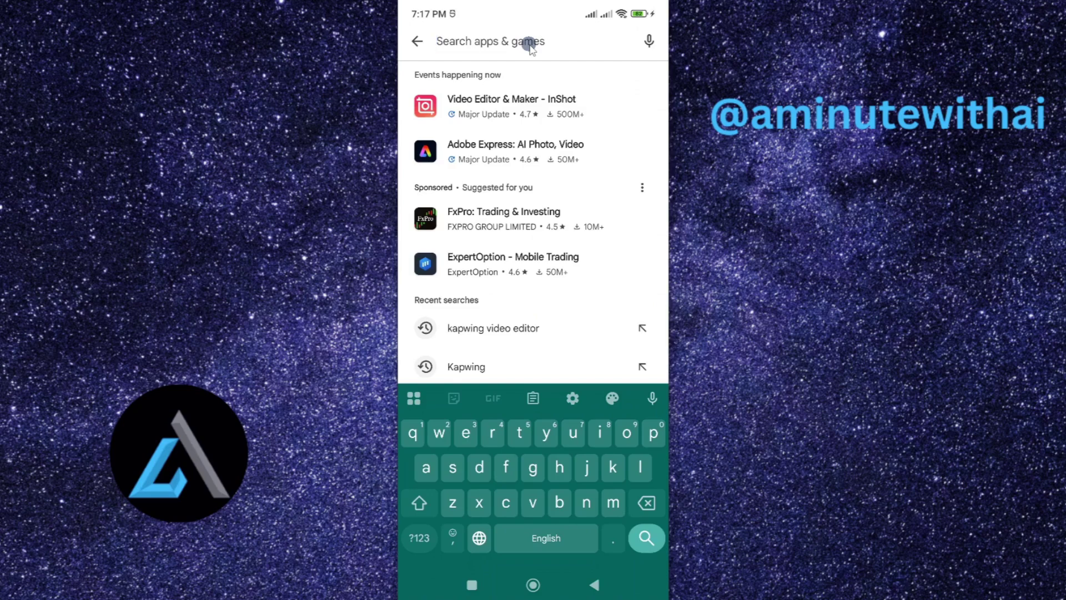
type("Notisave")
key("Return")
left_click(520, 215)
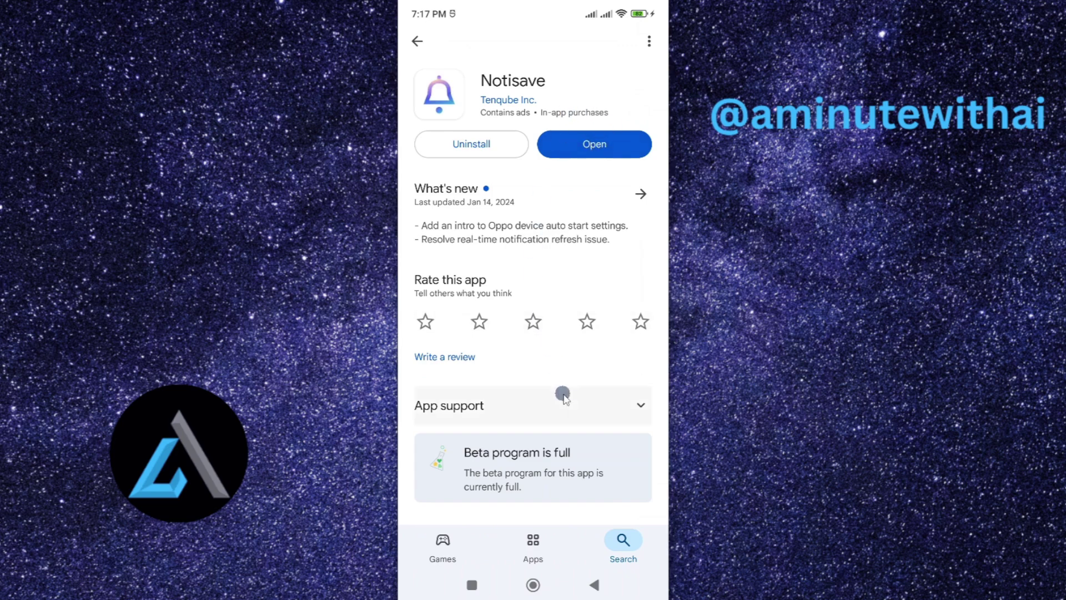
mouse_move(561, 395)
left_mouse_down()
mouse_move(551, 278)
mouse_move(567, 412)
left_mouse_up()
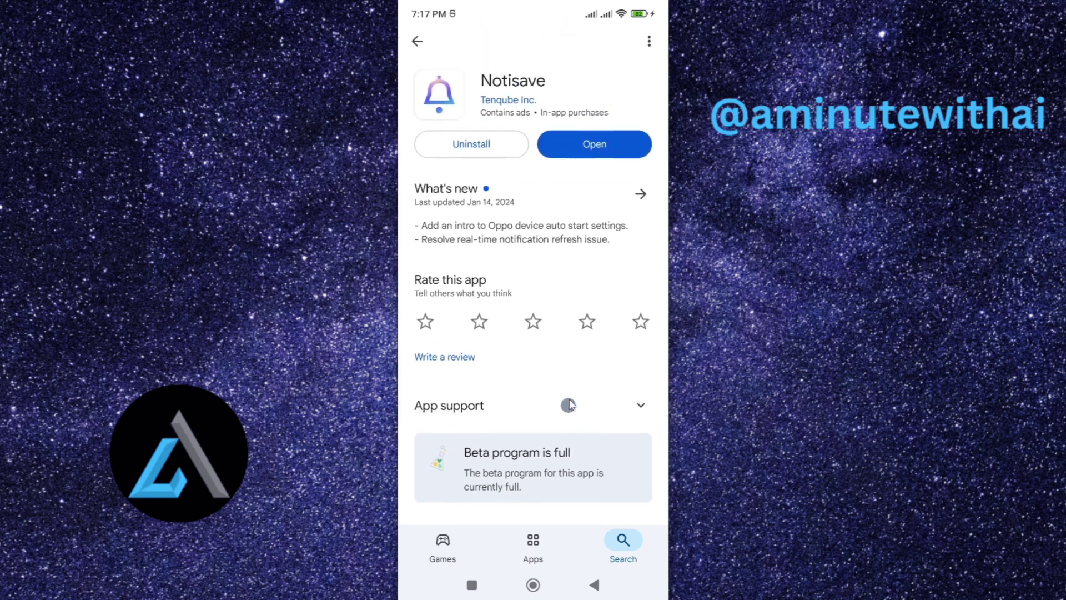